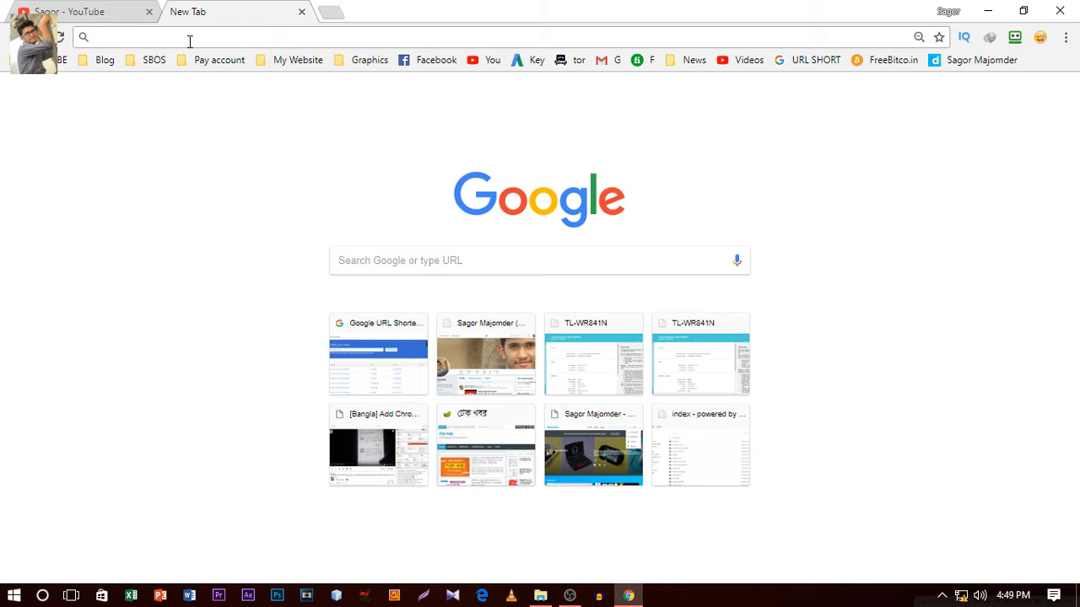
Open the router's login page at 192.168.0.1.
type("192.")
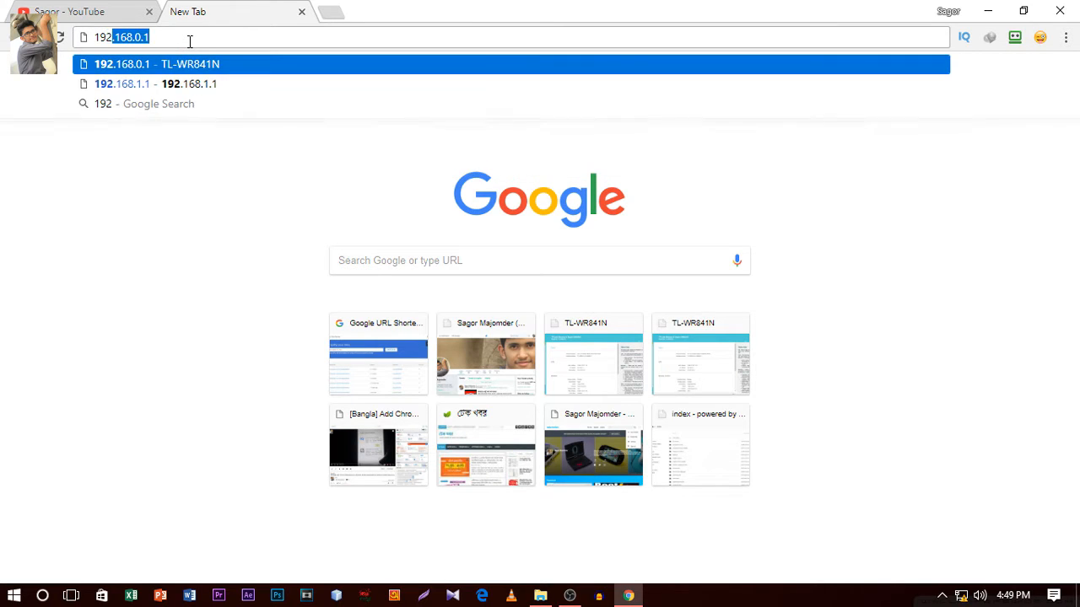
type("168.0.1")
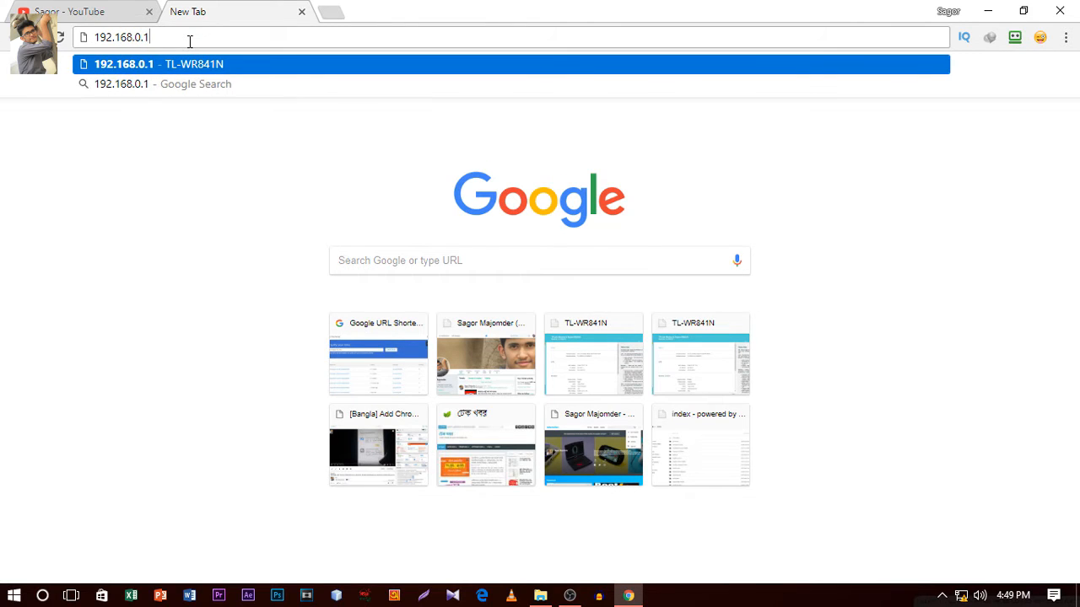
key("Return")
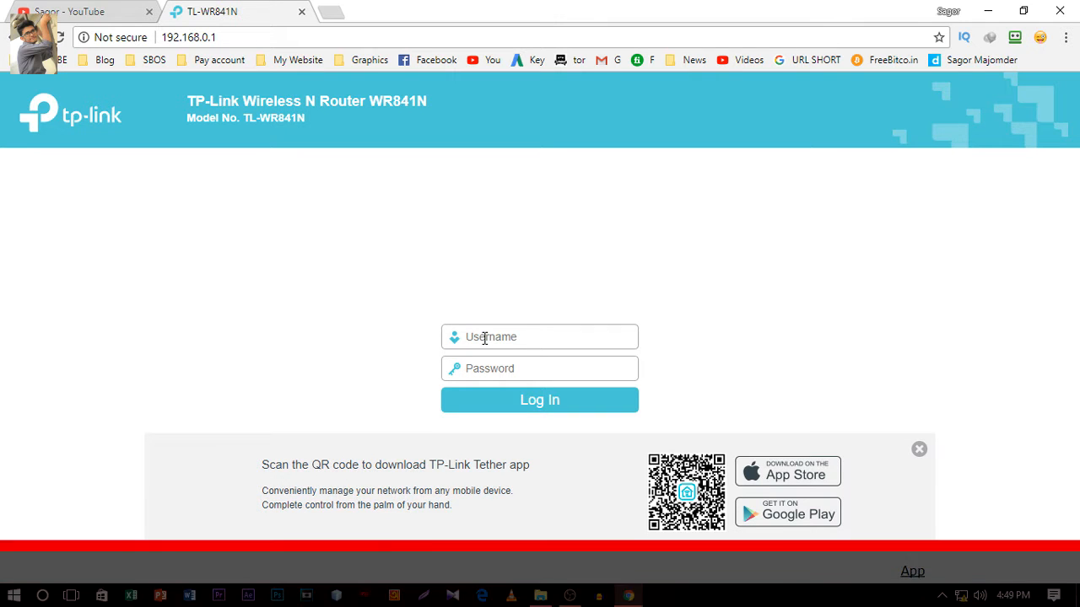
Log in to the router with the username admin and the account password, and dismiss the offer to save the login.
type("a")
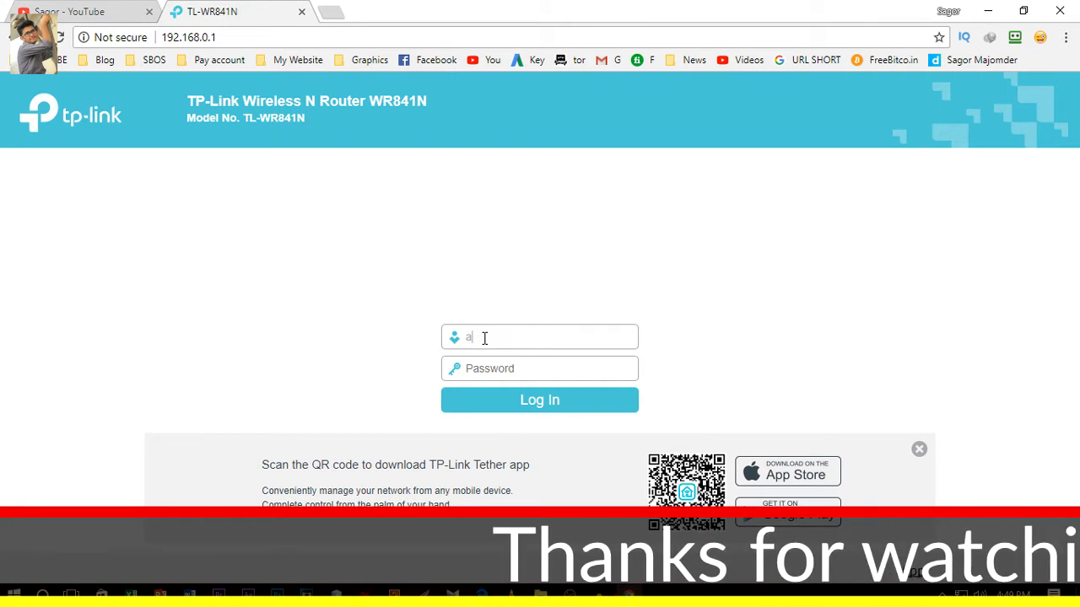
type("dmin")
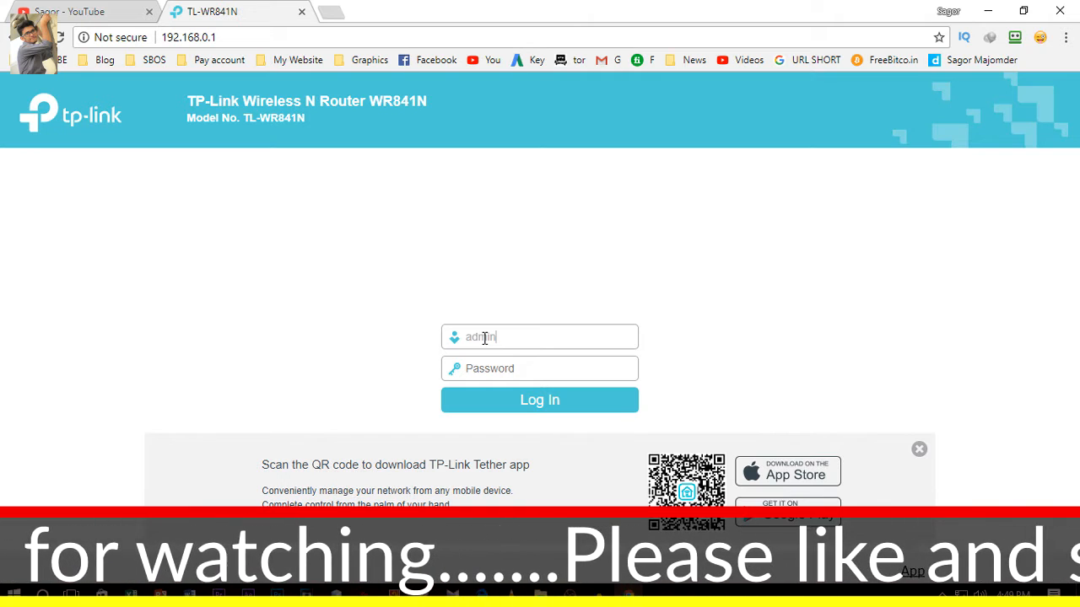
key("Tab")
type("a")
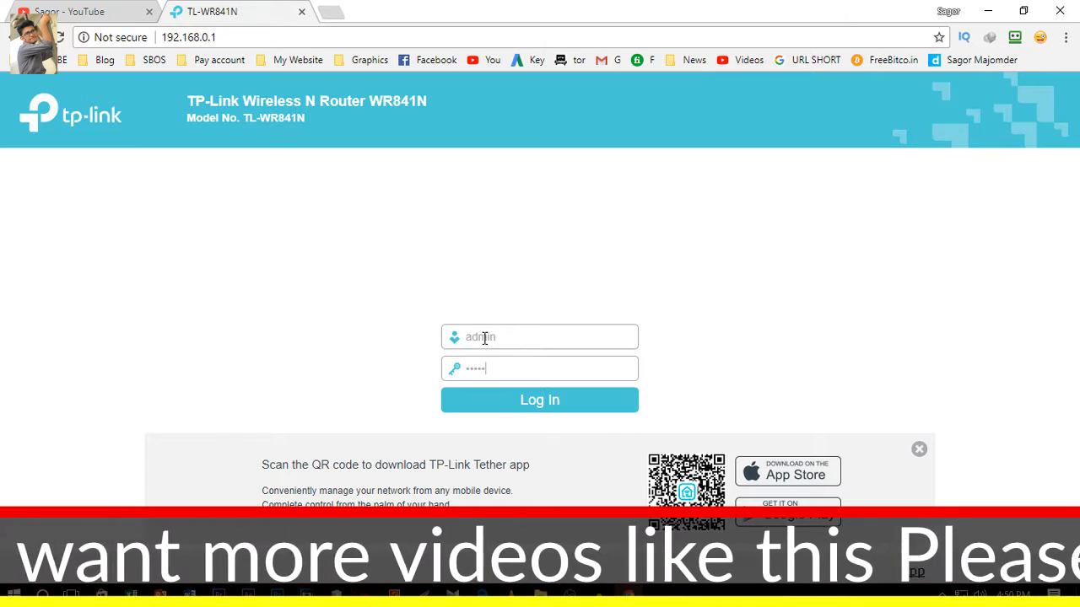
key("Return")
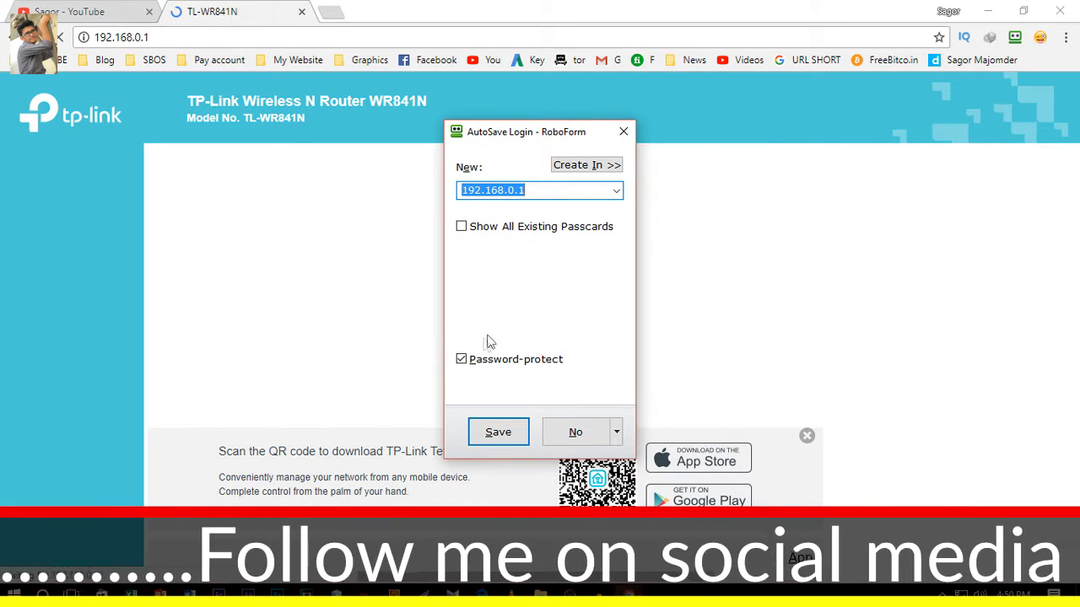
left_click(620, 133)
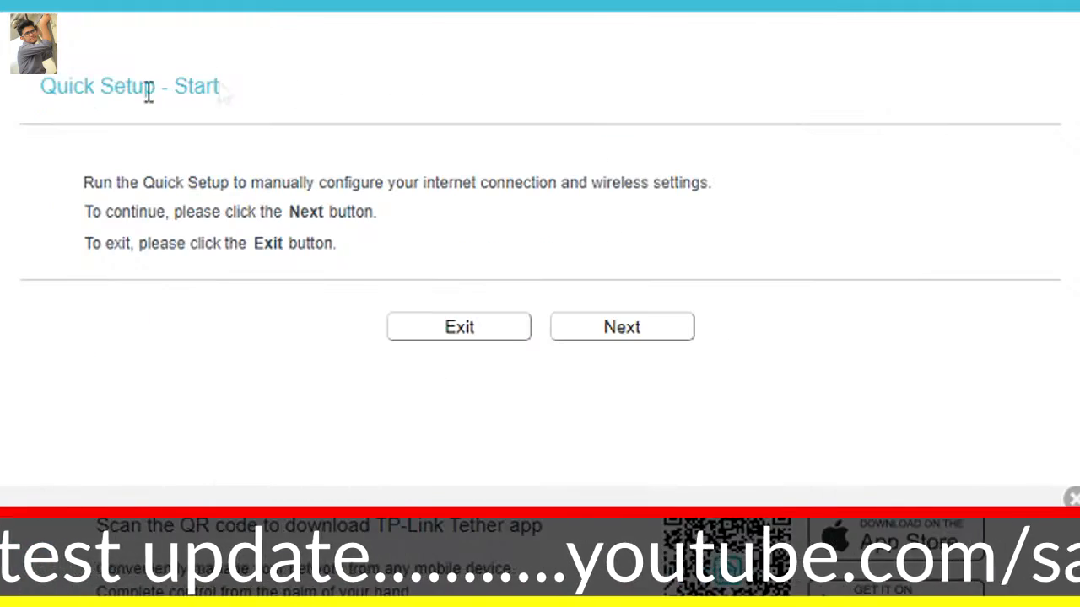
Start the Quick Setup and continue with Wireless Router as the operation mode.
left_click_drag(34, 89, 233, 92)
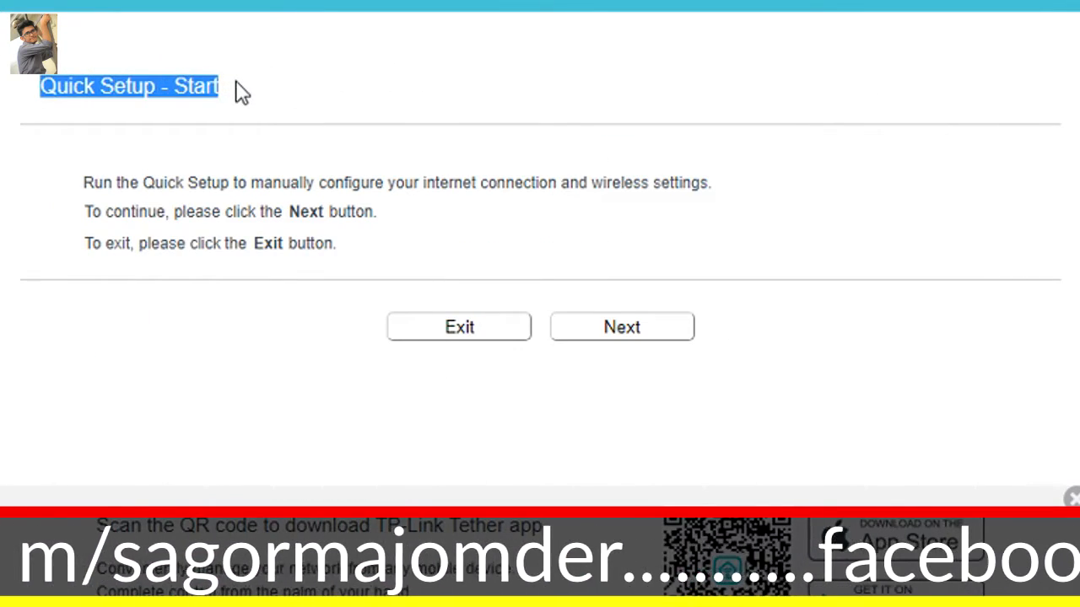
left_click(262, 106)
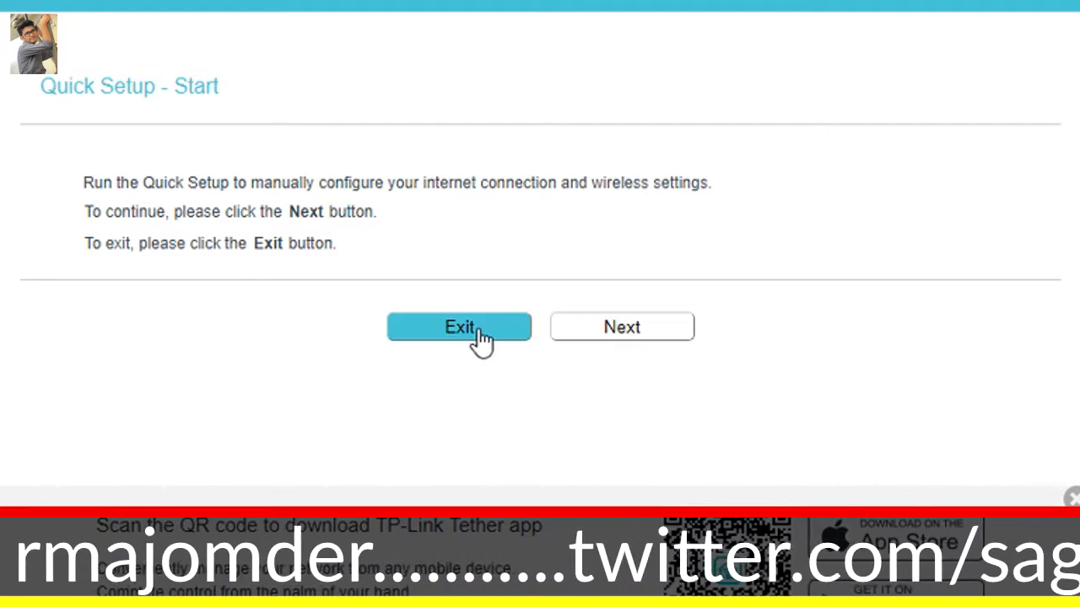
left_click(638, 334)
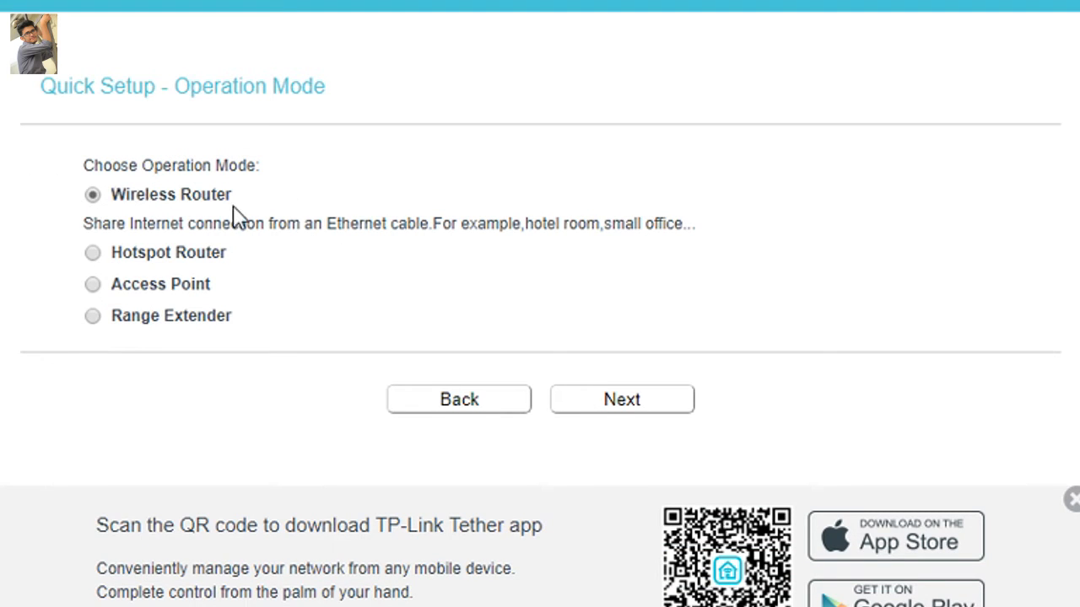
left_click(608, 410)
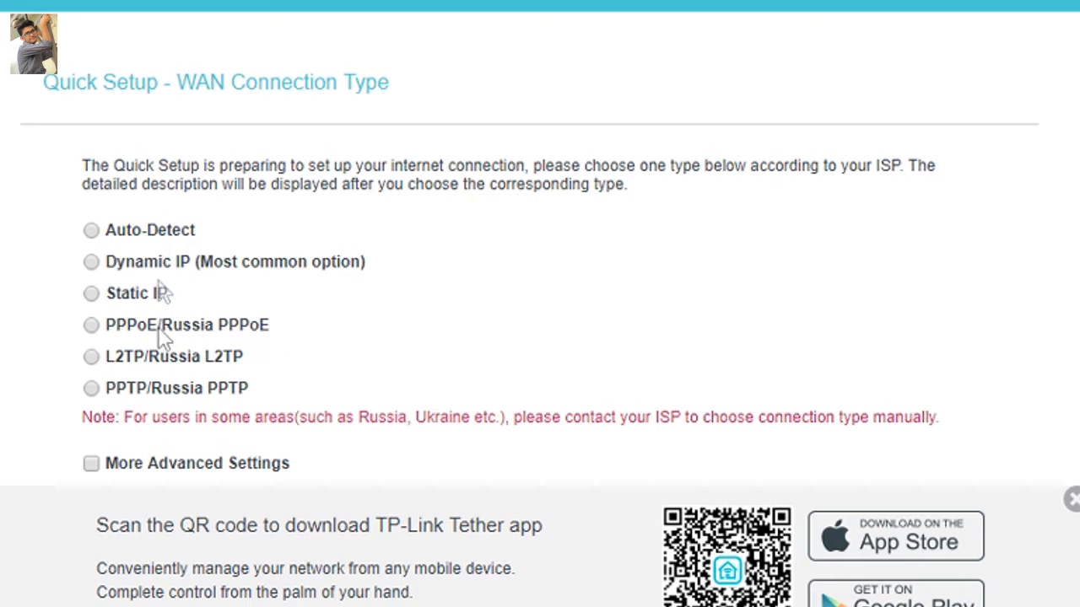
Choose Auto-Detect as the WAN connection type and proceed with the setup.
left_click(91, 231)
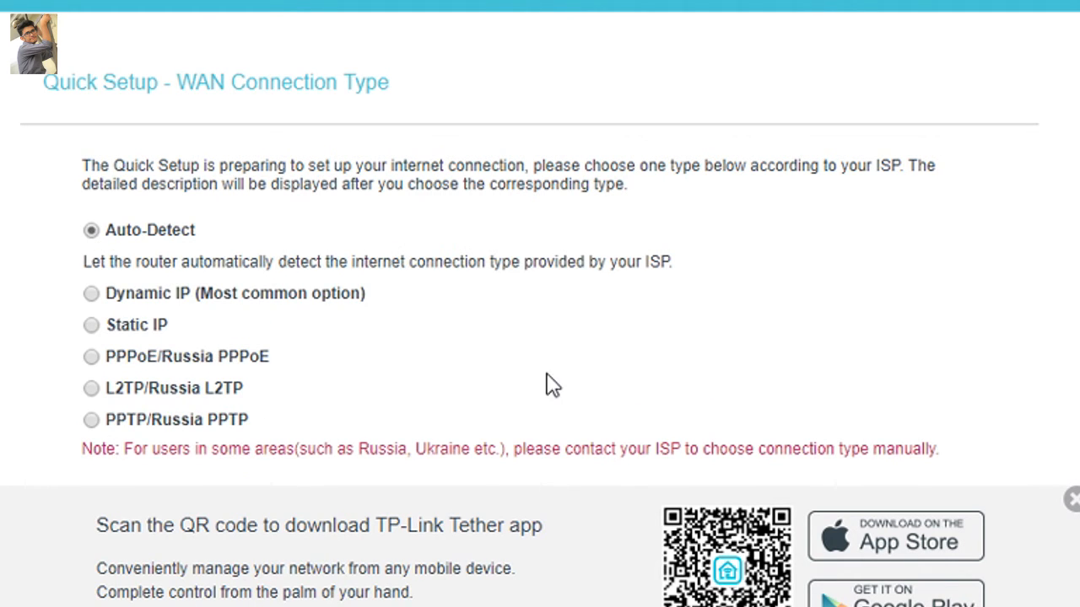
scroll(841, 287, "down", 2)
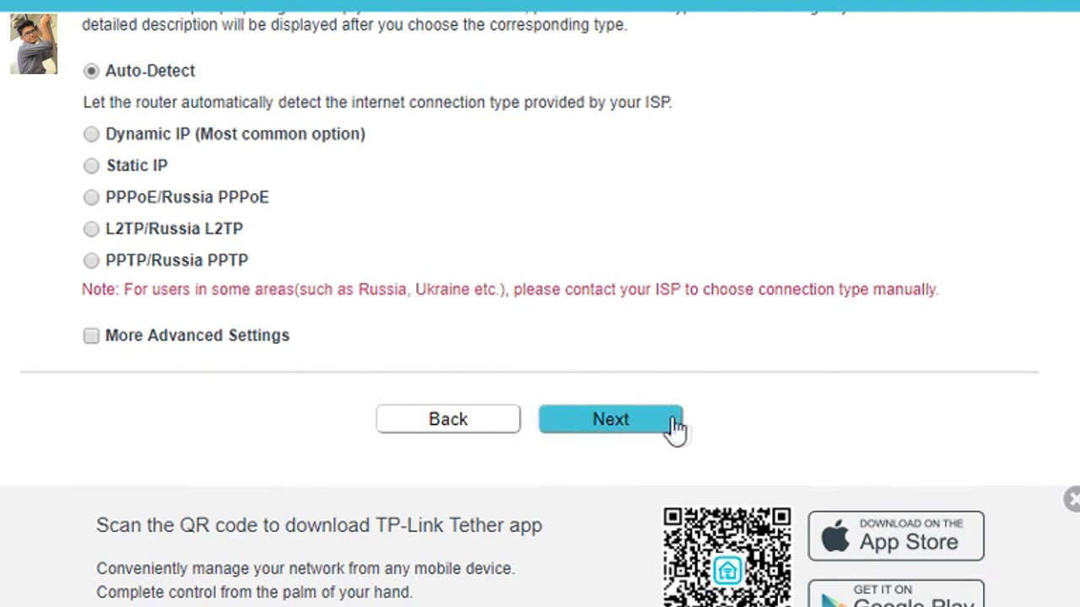
left_click(624, 421)
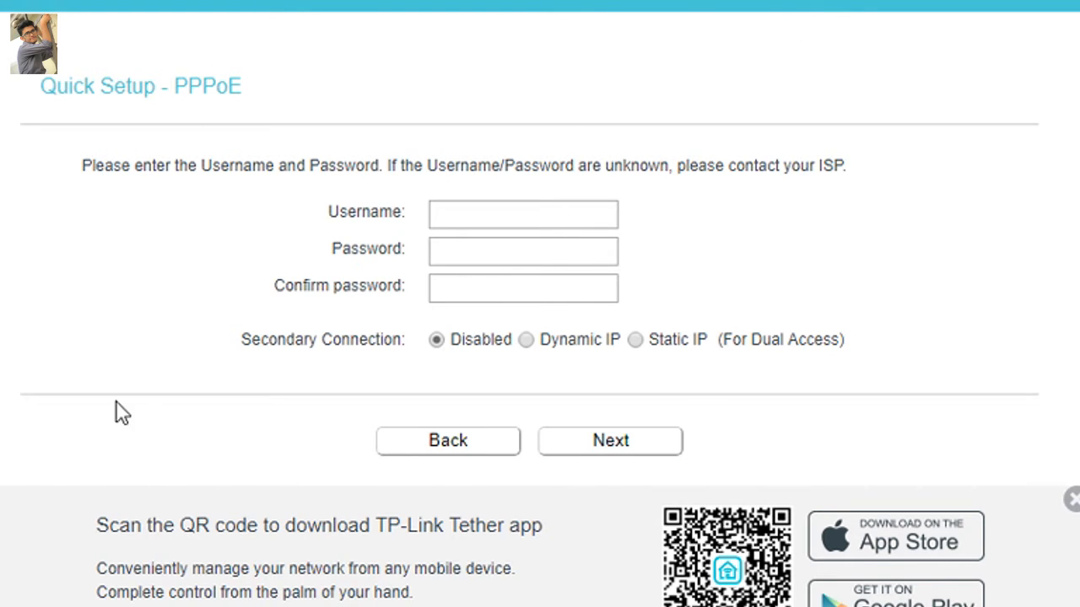
Fill in the PPPoE username and the PPPoE password supplied by the ISP.
left_click(457, 212)
left_click(453, 252)
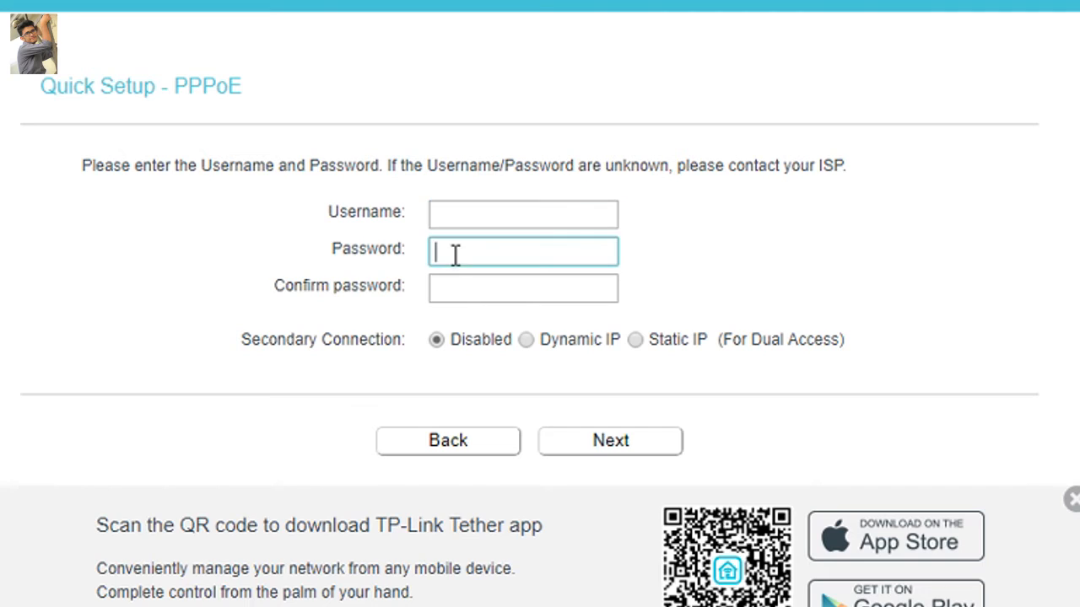
left_click(455, 289)
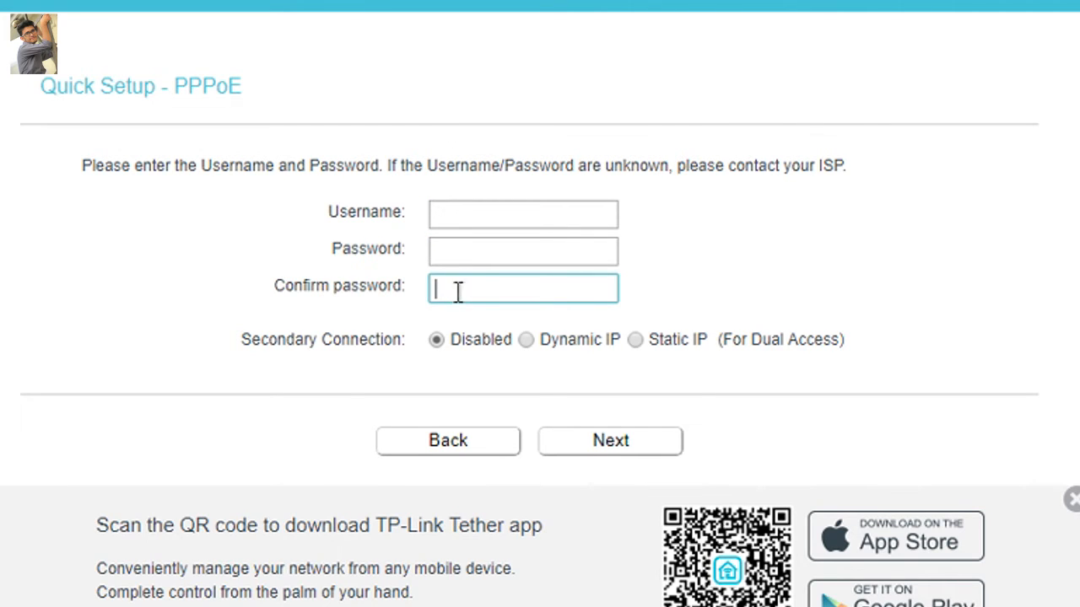
left_click(485, 219)
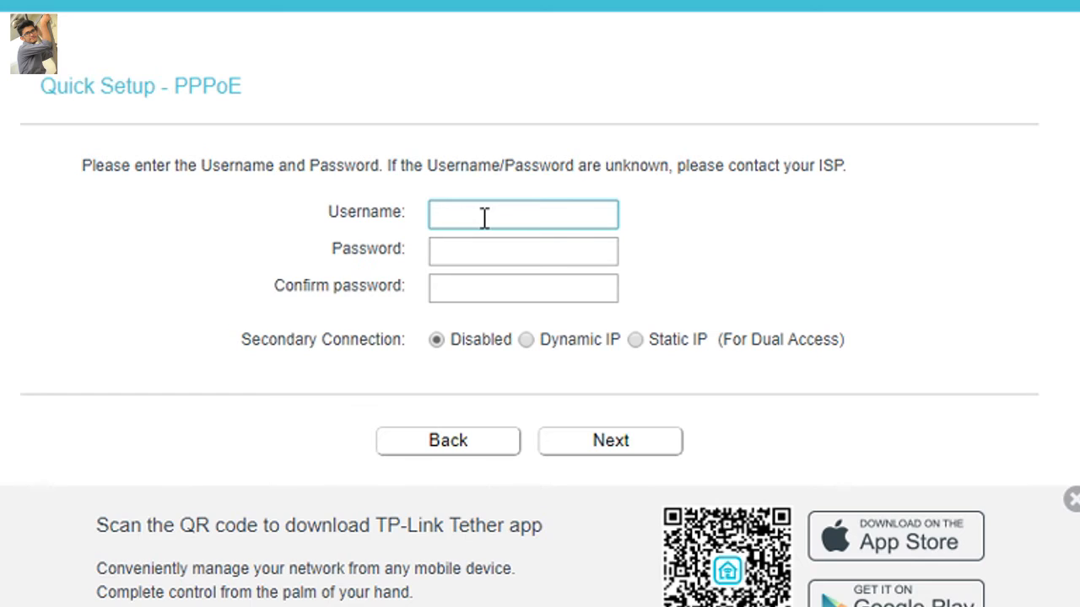
left_click(477, 253)
type("•••••••")
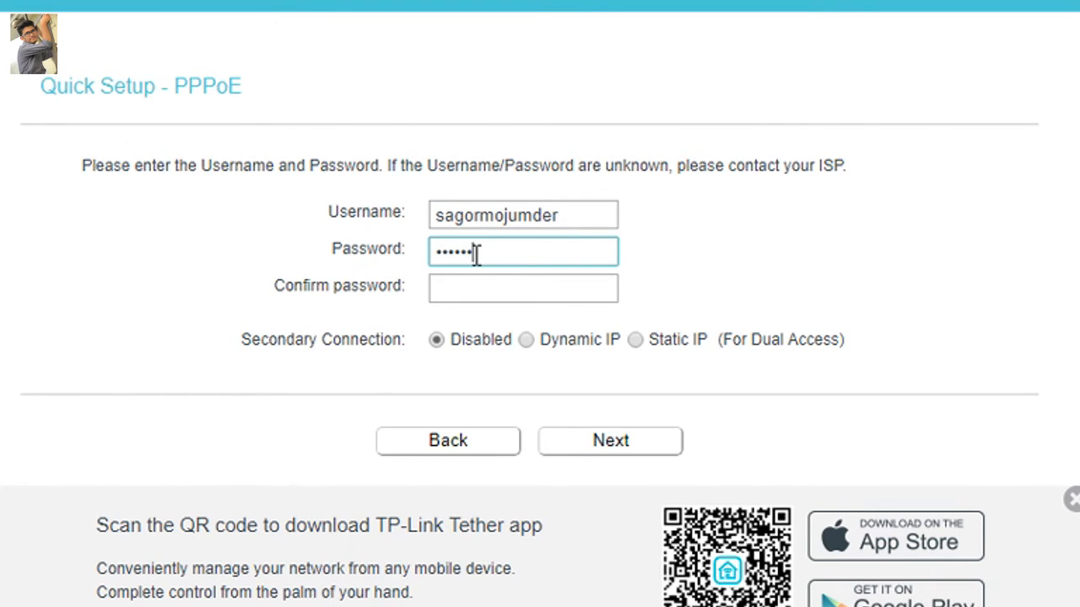
type("•••••••••")
Confirm the PPPoE password, keep the secondary connection Disabled, and continue to the wireless settings without saving the login.
left_click(464, 284)
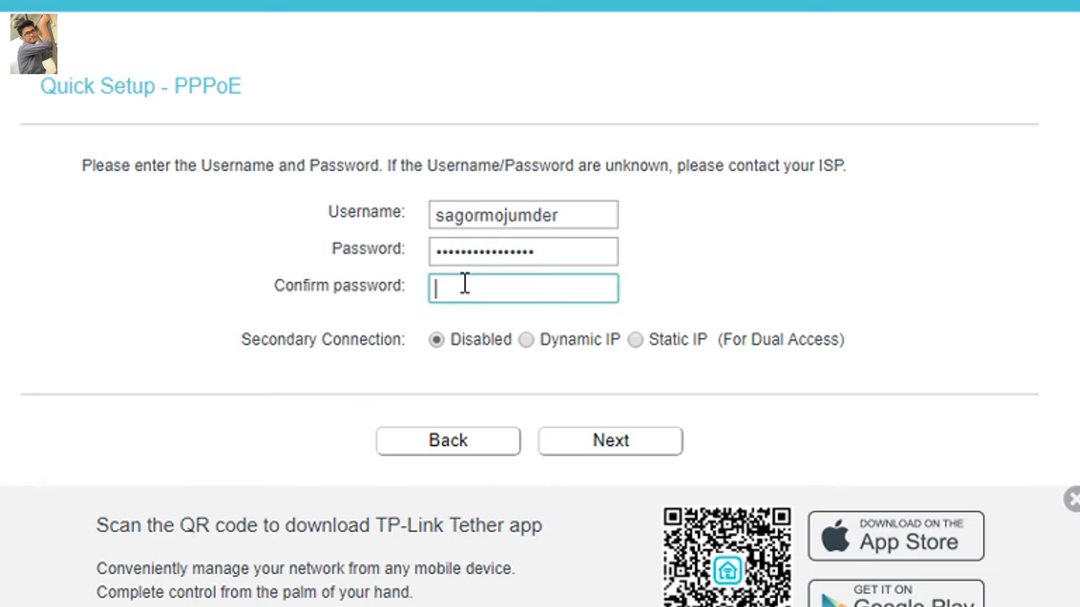
type("••••••••••••••••")
left_click(435, 342)
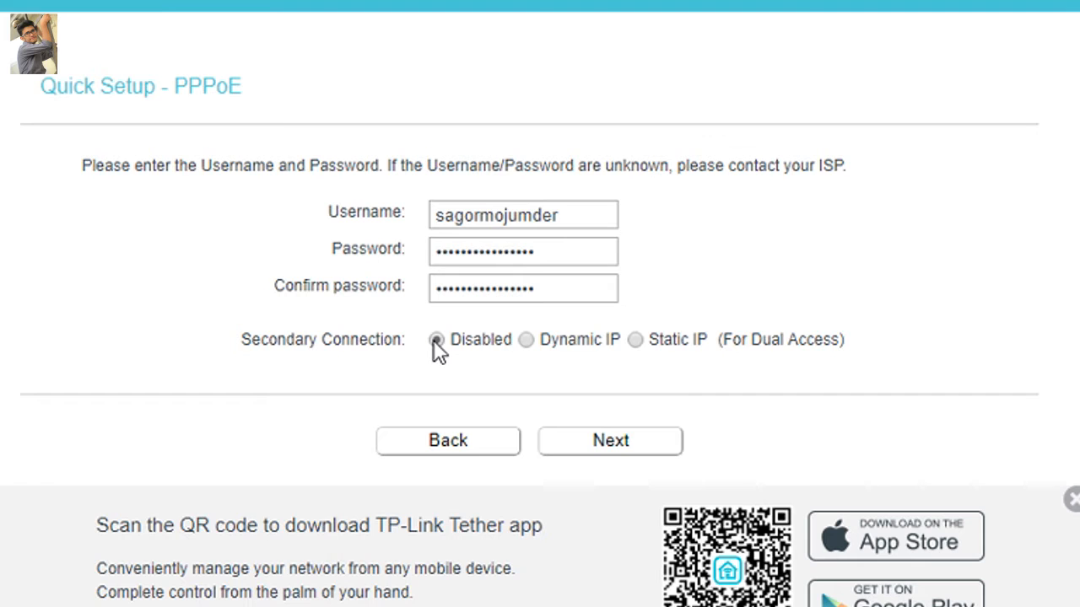
left_click(628, 443)
left_click(865, 8)
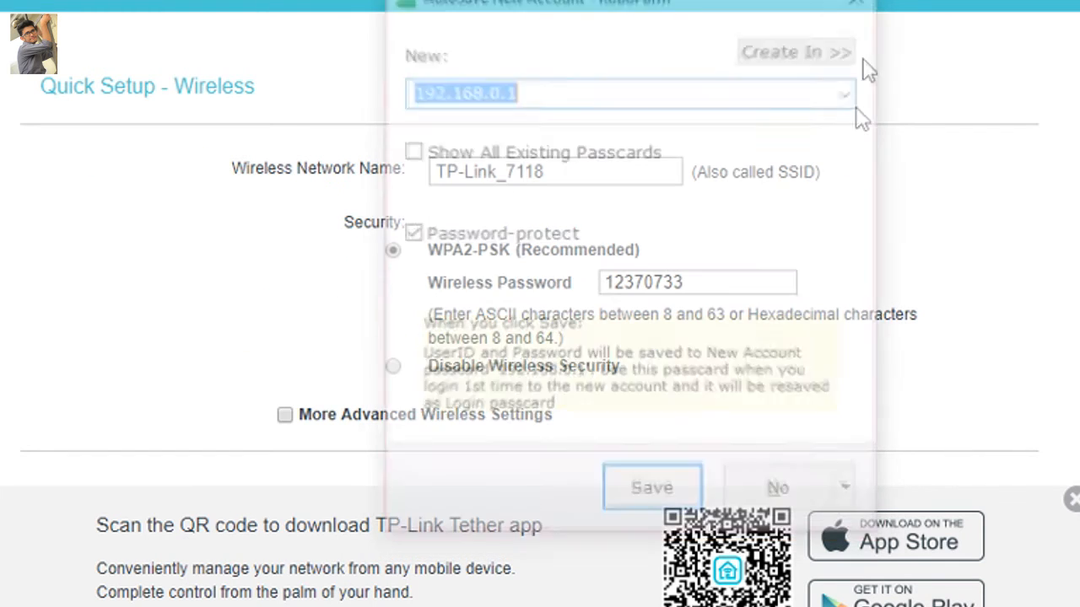
Replace the default wireless network name with the owner's full name written as one word.
left_click(576, 173)
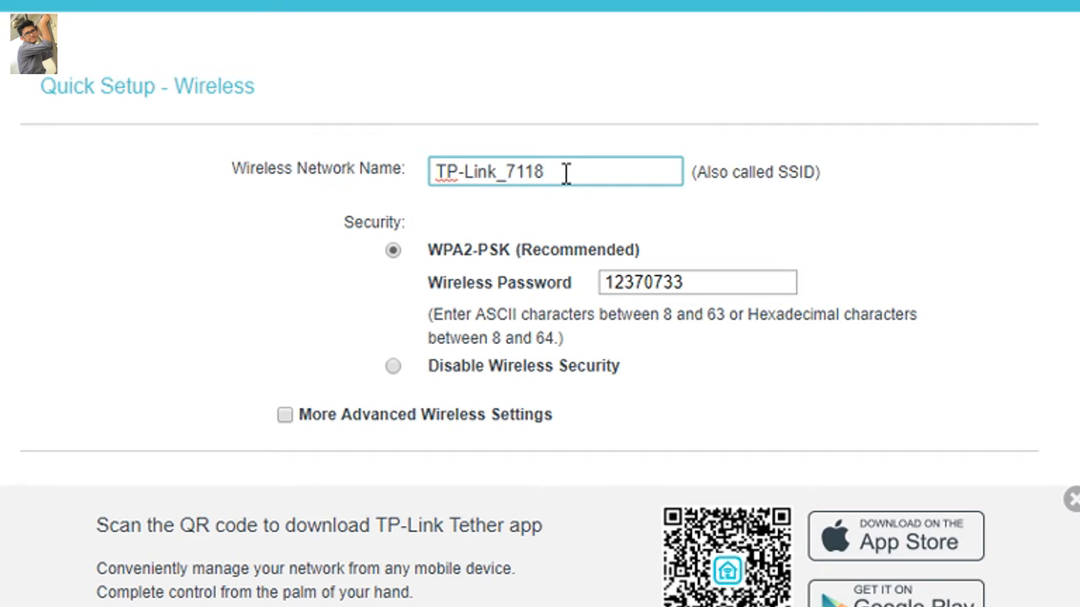
left_click_drag(566, 172, 430, 186)
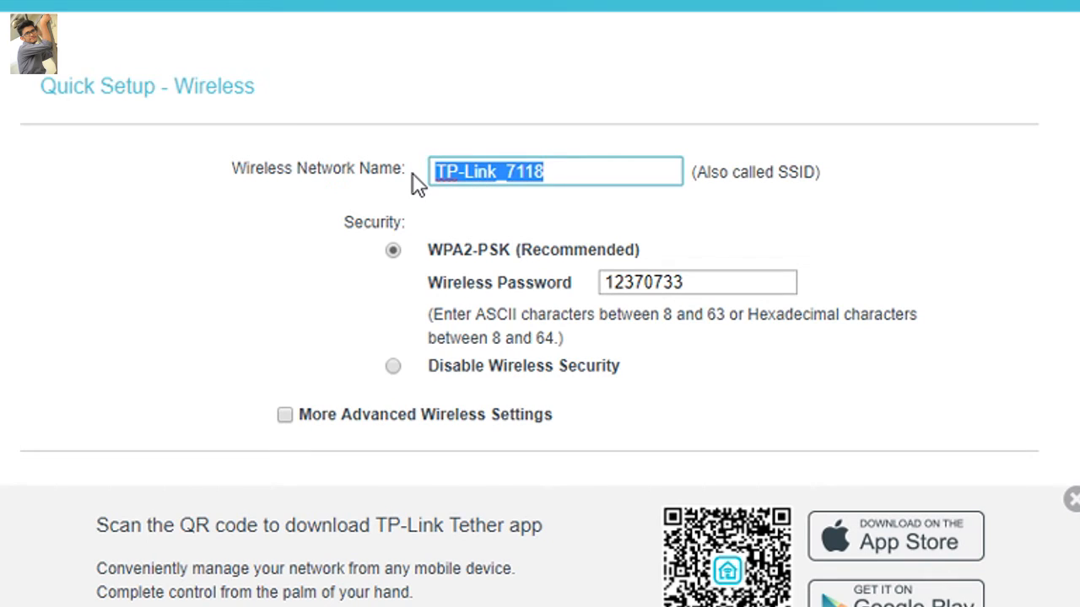
key("BackSpace")
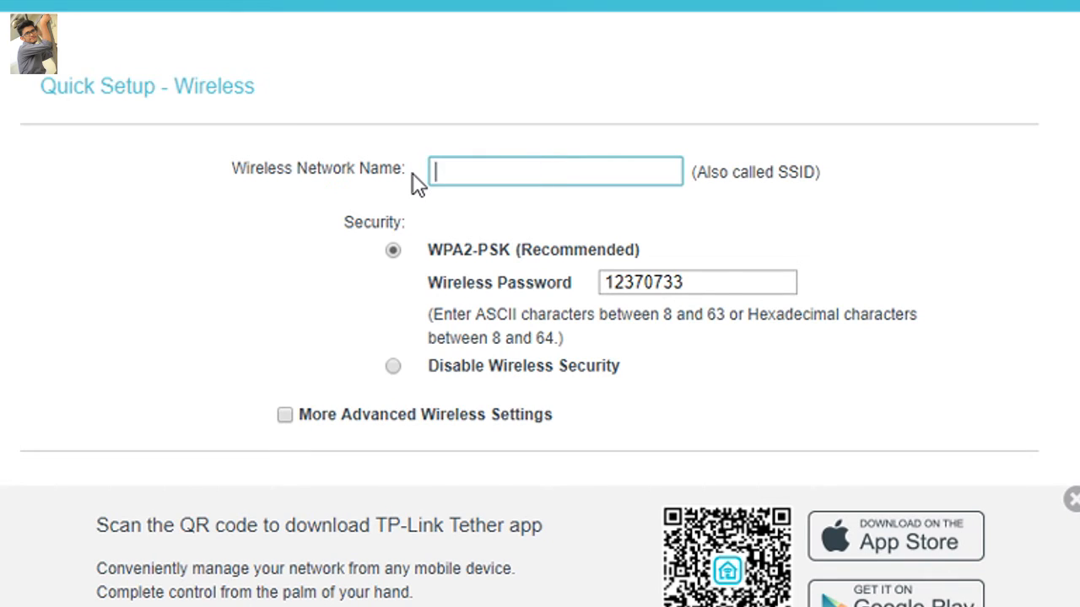
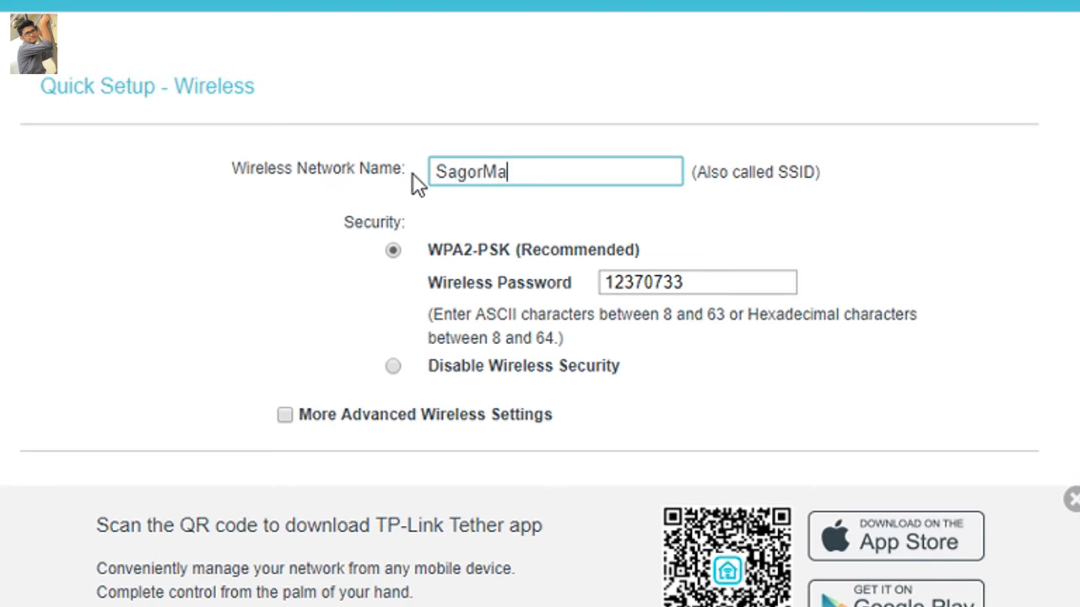
left_click(223, 250)
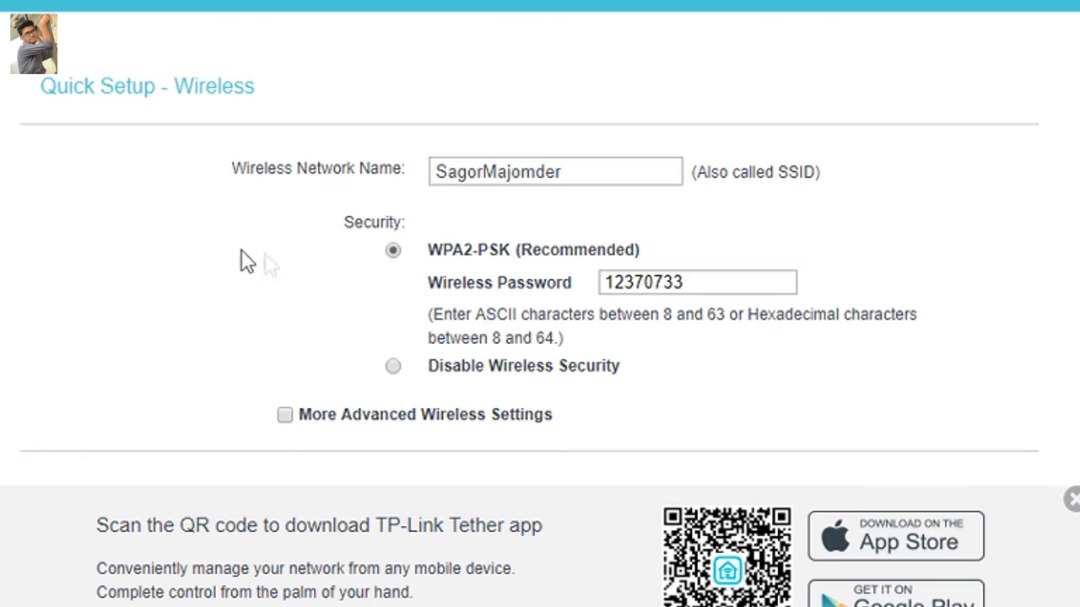
Replace the default WPA2-PSK wireless password with a new eight-character password.
left_click_drag(687, 281, 552, 284)
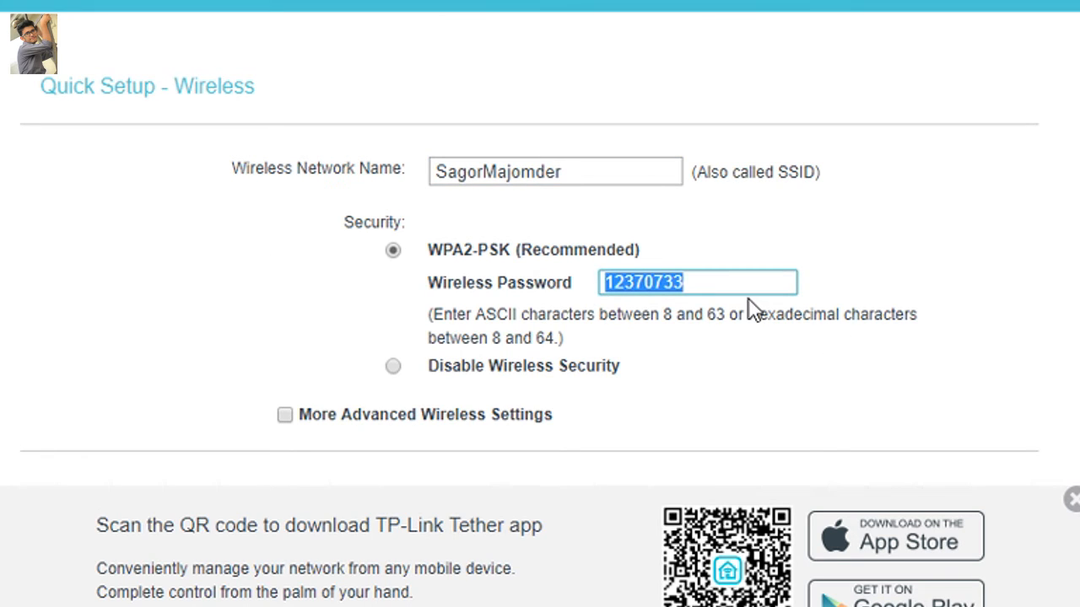
left_click(605, 282)
mouse_move(608, 282)
left_mouse_down()
mouse_move(692, 281)
mouse_move(605, 279)
left_mouse_up()
left_click(712, 284)
left_click(696, 280)
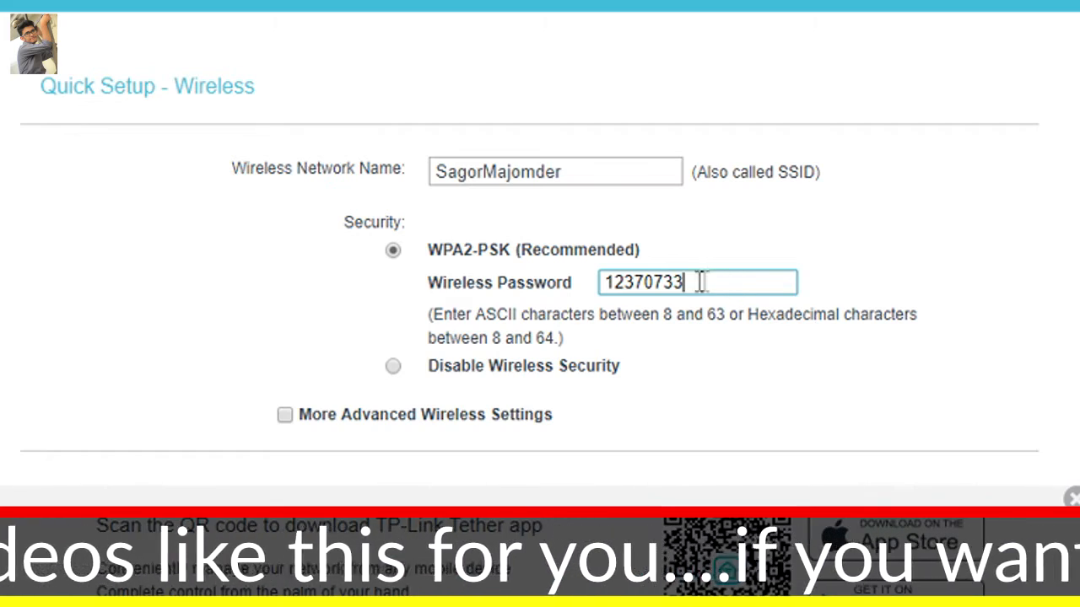
left_click_drag(699, 281, 605, 278)
key("BackSpace")
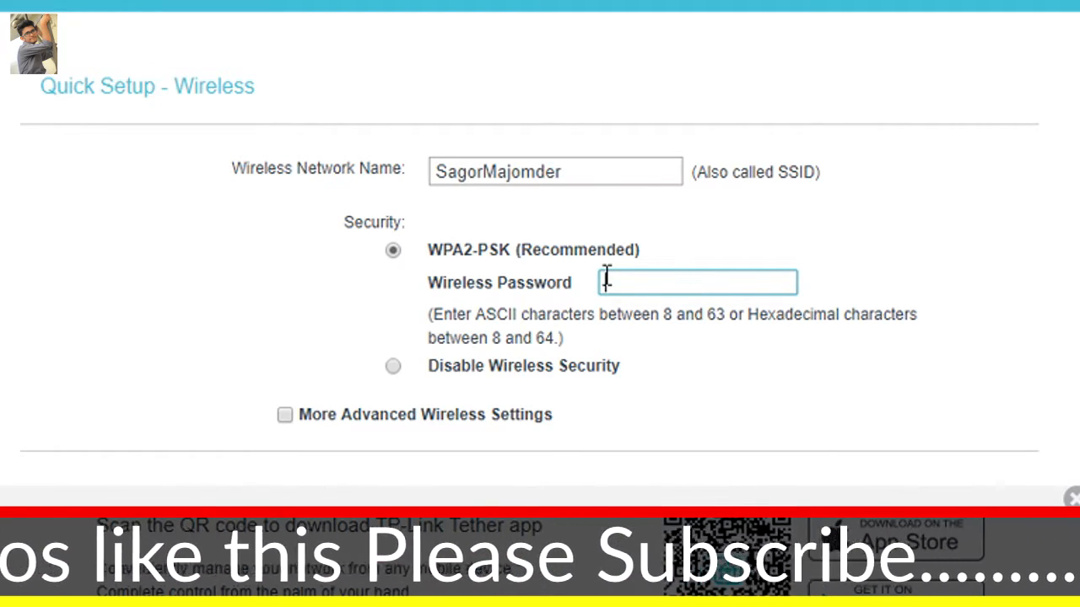
type("12345678")
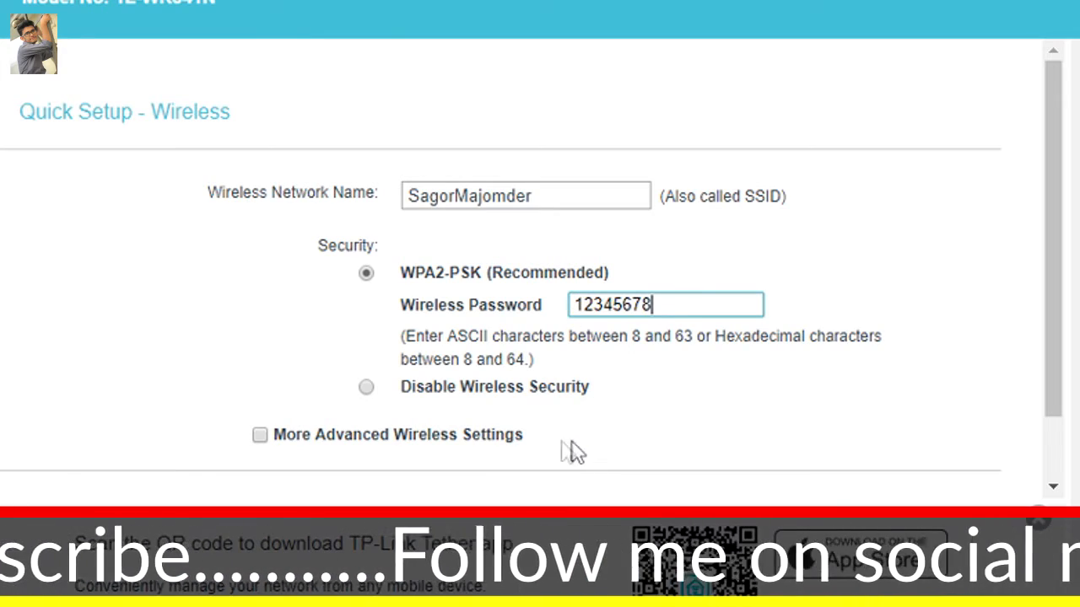
left_click_drag(572, 302, 682, 357)
left_click(664, 307)
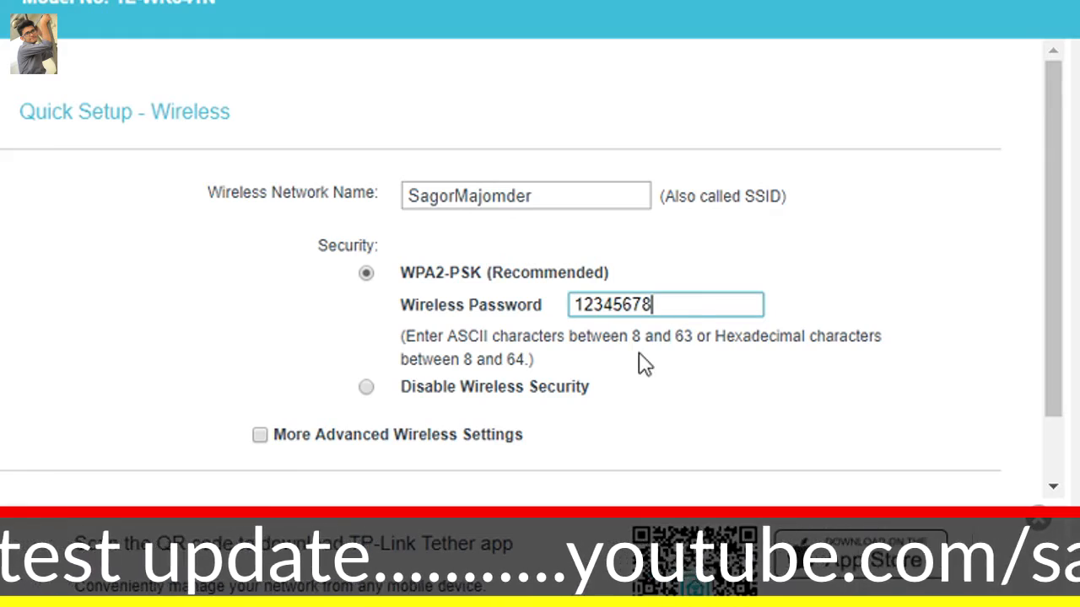
left_click_drag(672, 302, 571, 302)
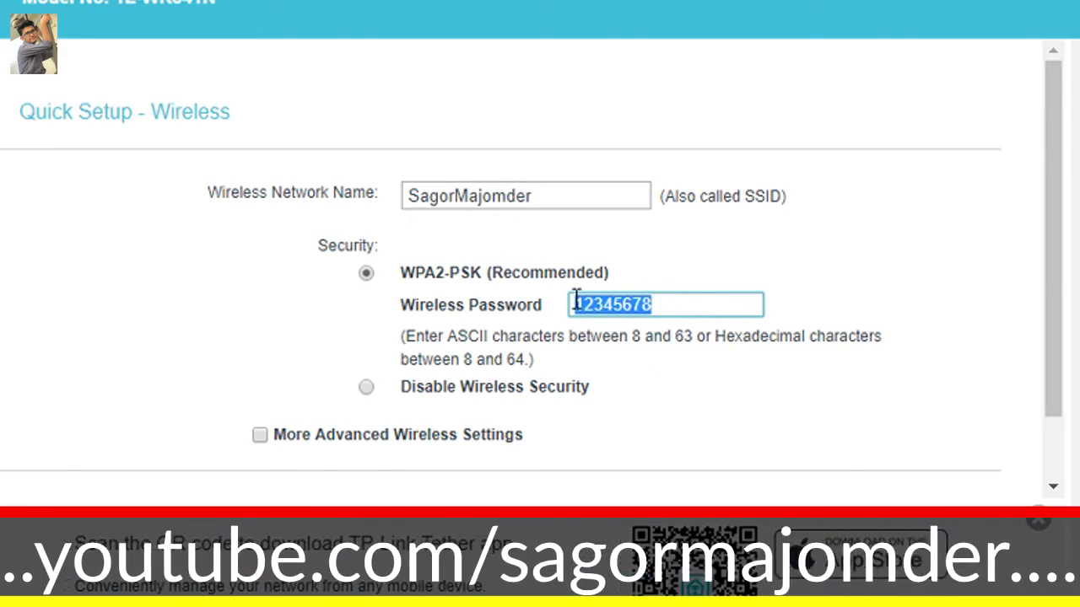
left_click(666, 352)
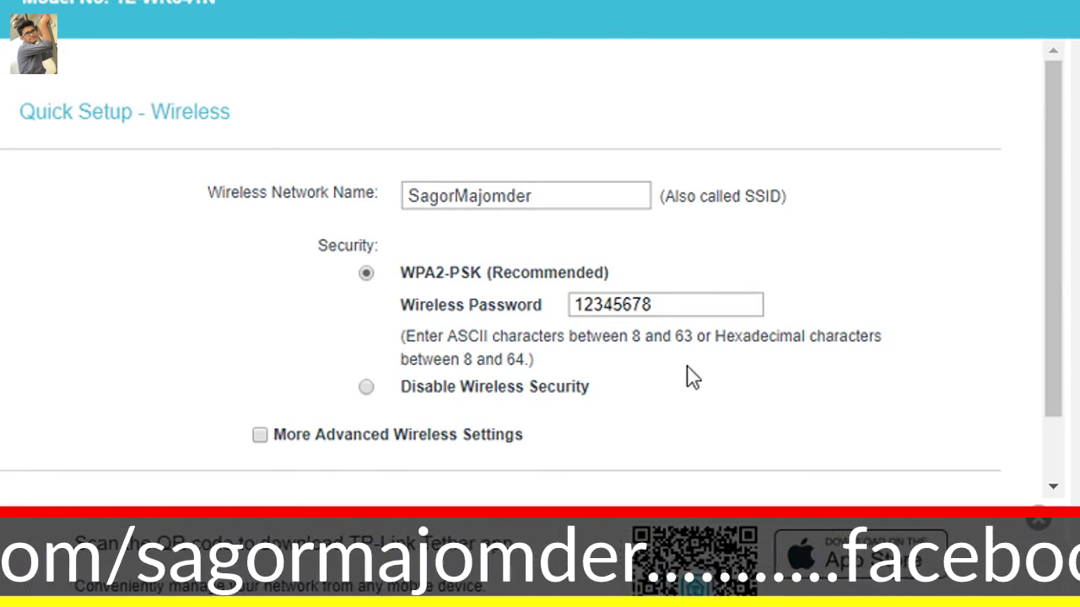
left_click(667, 303)
left_click_drag(666, 303, 570, 304)
left_click(610, 366)
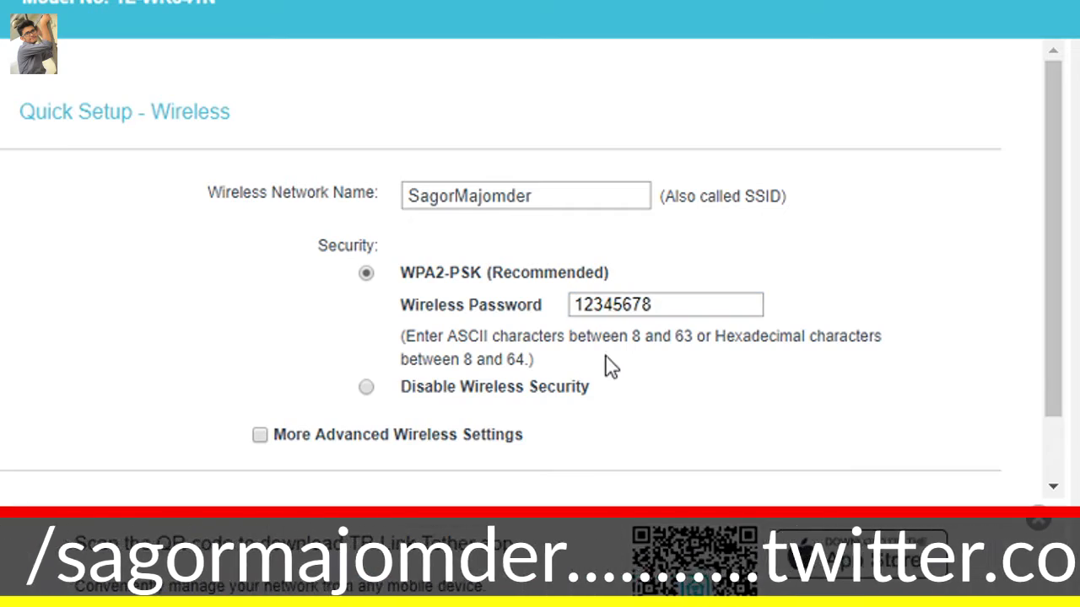
Keep the new WPA2-PSK wireless password and continue to the Quick Setup confirmation page.
left_click(673, 305)
left_click_drag(673, 304, 577, 304)
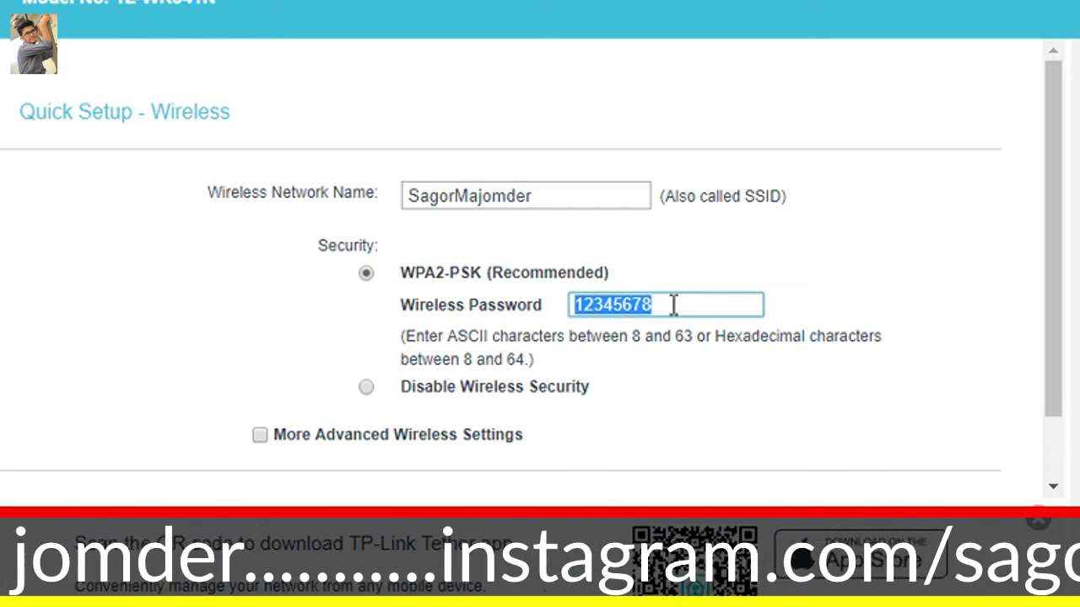
left_click(679, 363)
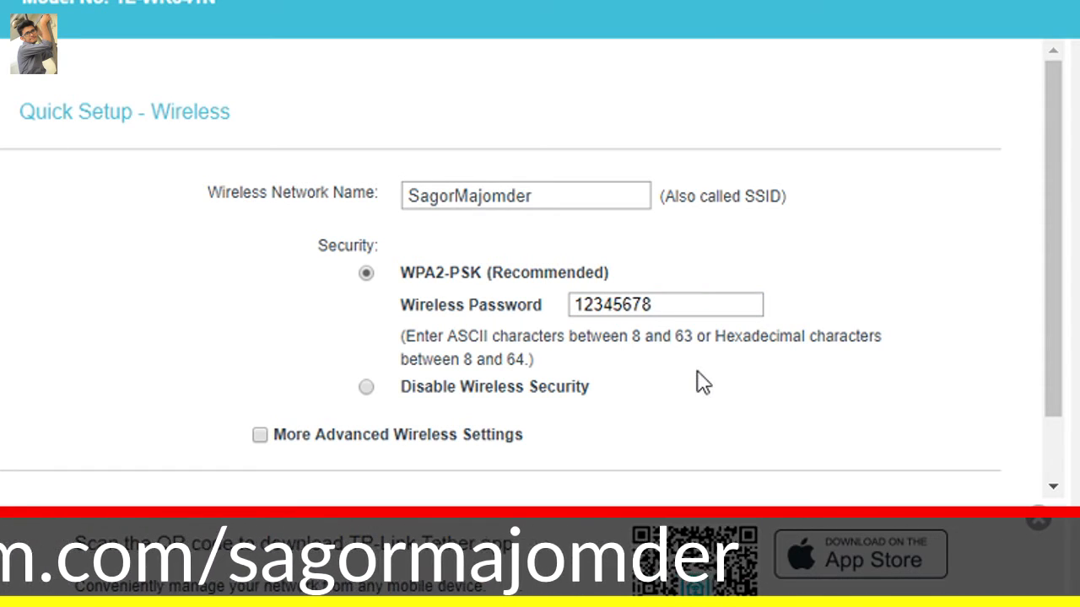
scroll(836, 386, "down", 1)
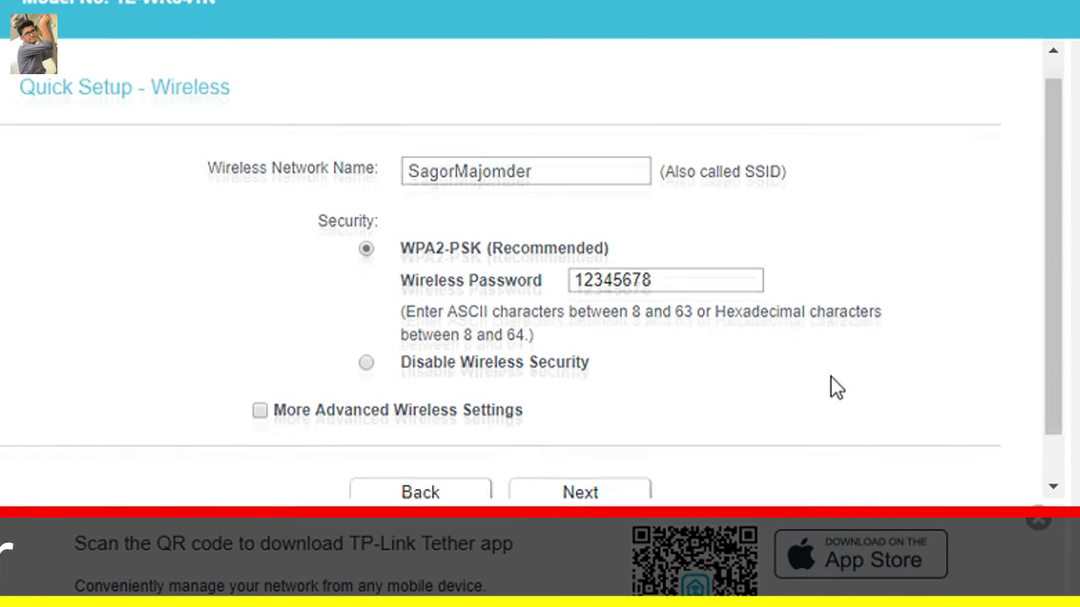
left_click(588, 432)
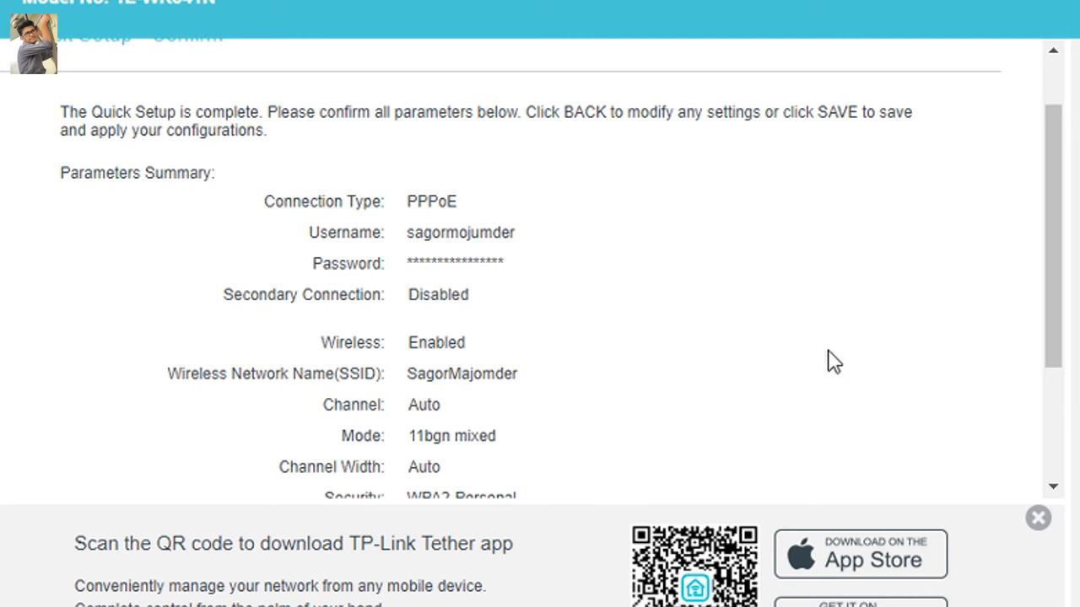
Review the connection and wireless parameters in the Quick Setup summary, and save the configuration to the router.
scroll(593, 318, "down", 2)
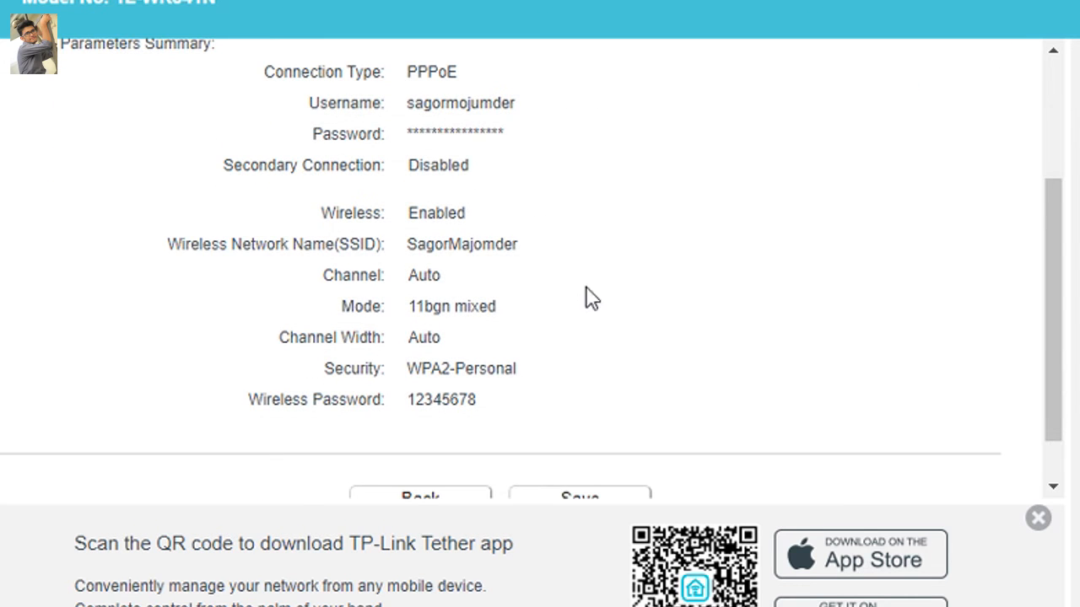
scroll(557, 351, "up", 3)
scroll(567, 349, "down", 4)
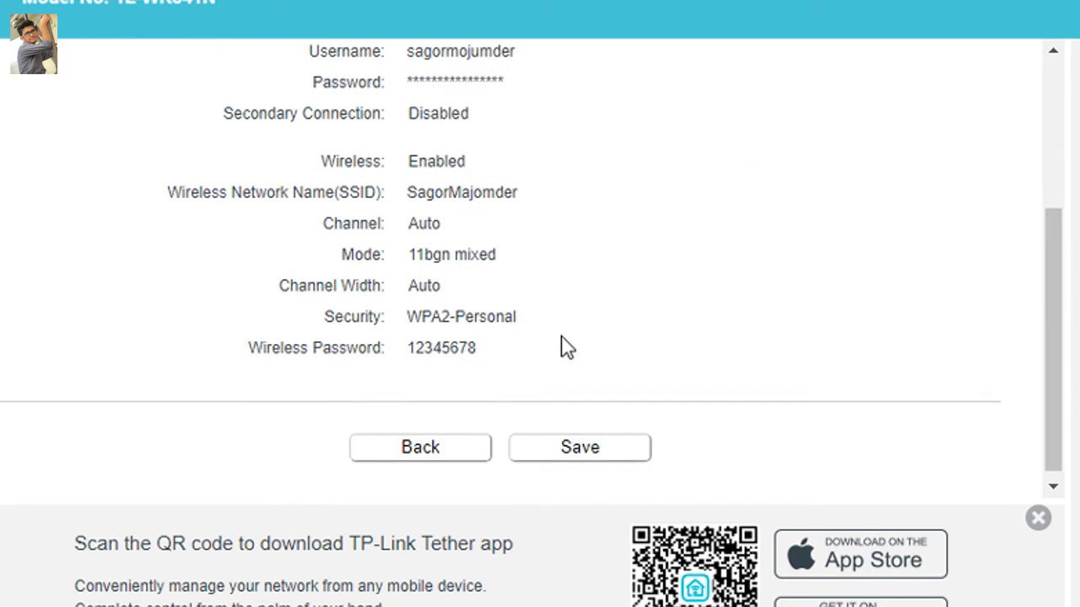
scroll(450, 278, "up", 4)
scroll(525, 371, "down", 4)
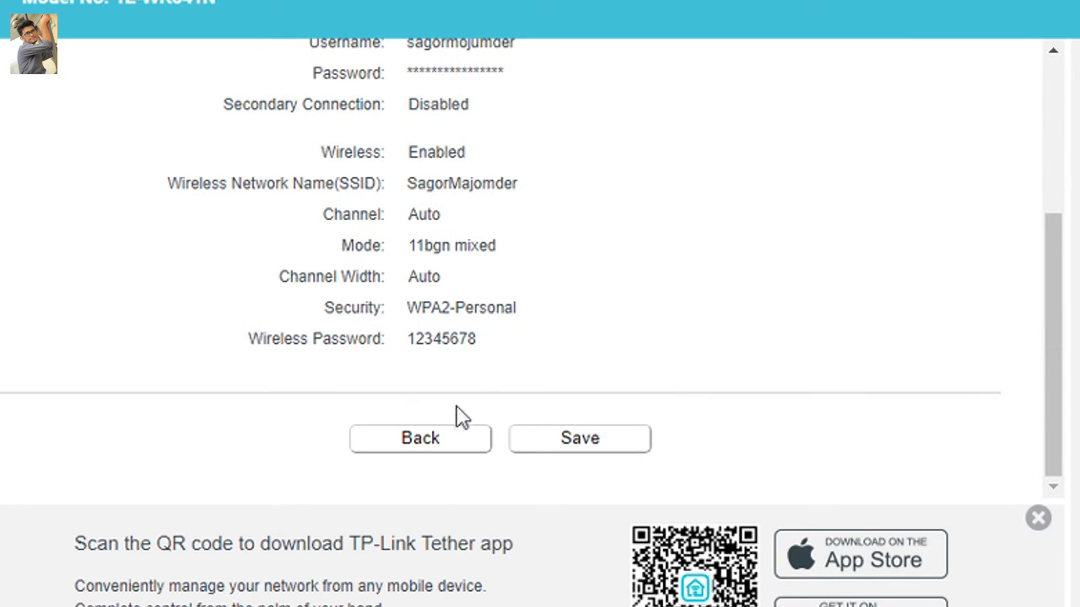
left_click(581, 447)
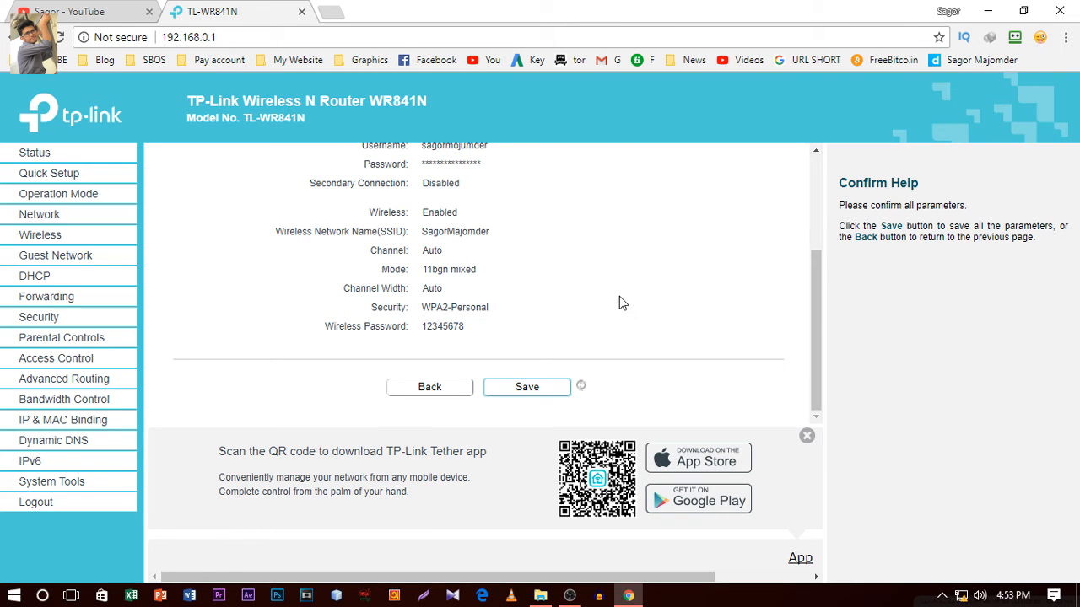
Check the computer's network connection status in Windows, and close the network flyout.
mouse_move(961, 595)
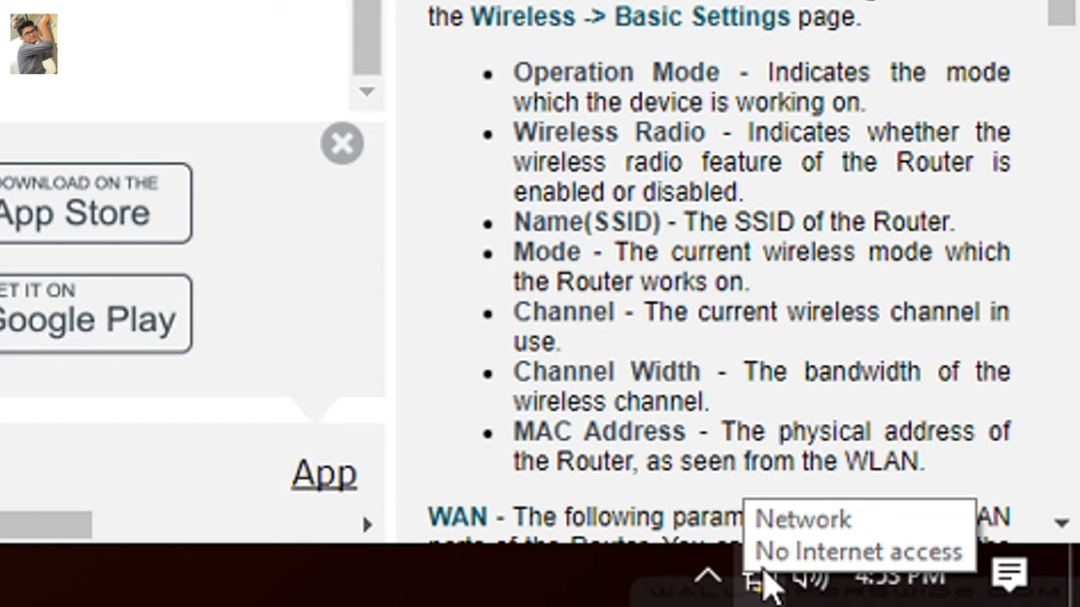
left_click(759, 582)
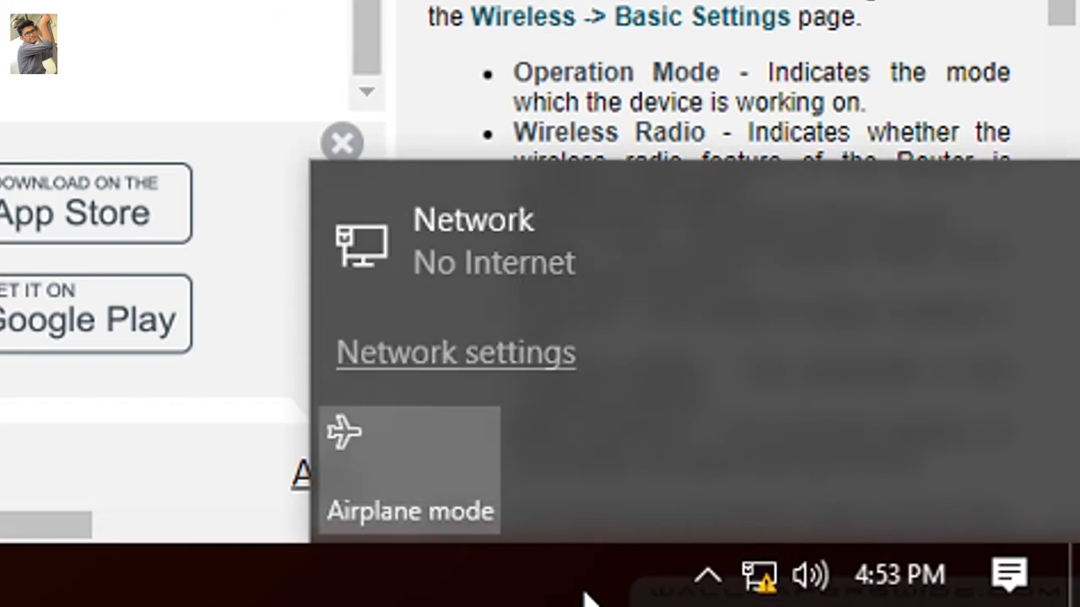
left_click(582, 594)
left_click(759, 587)
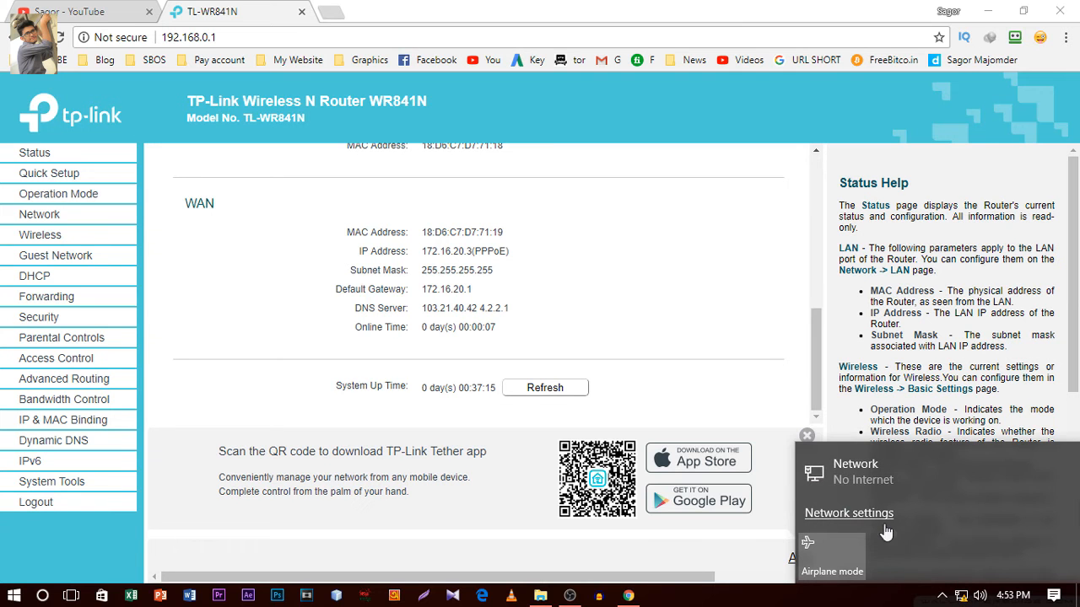
left_click(837, 600)
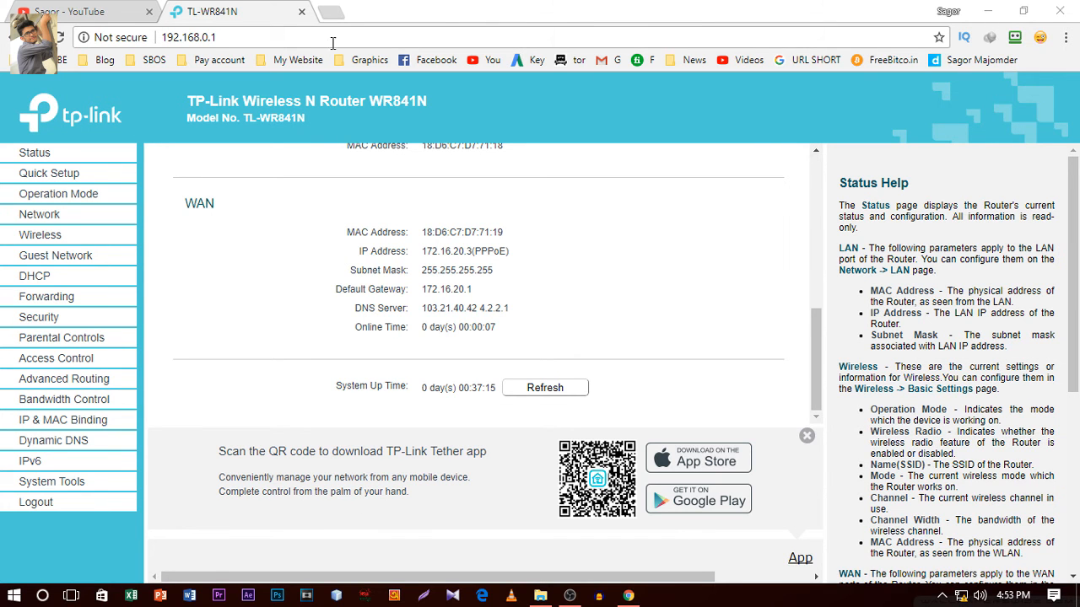
Test internet access by loading Facebook in a new browser tab, close that tab, and look over the router's Status page.
left_click(332, 13)
left_click(438, 60)
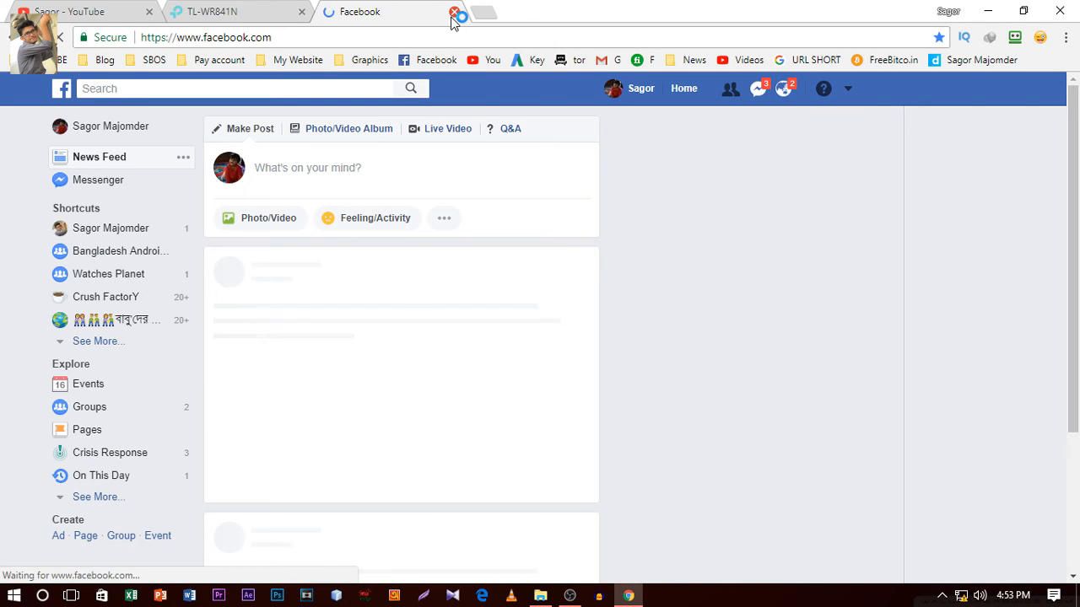
left_click(453, 12)
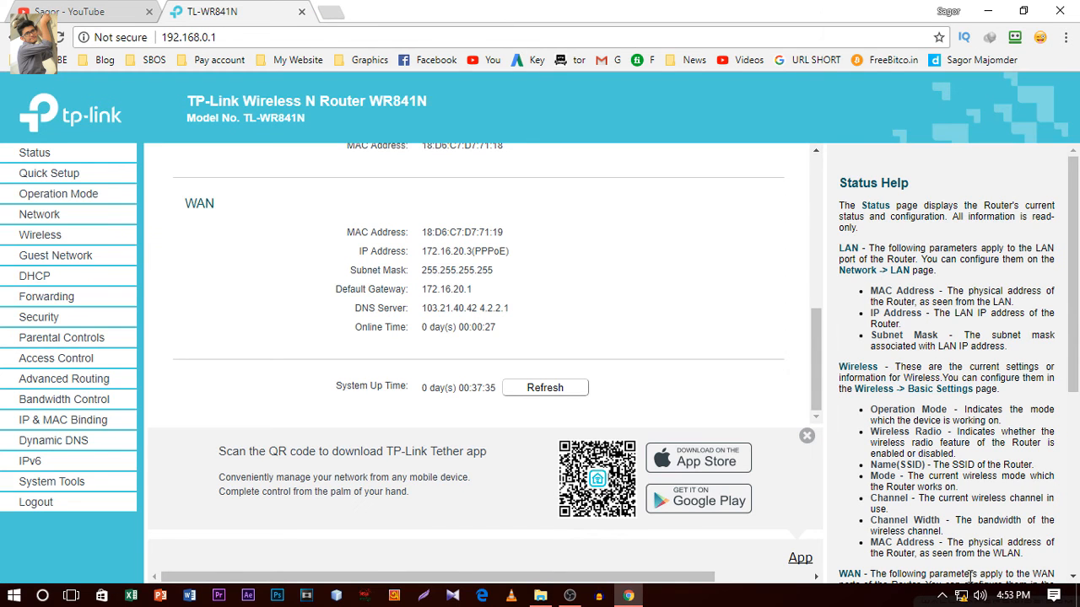
mouse_move(970, 597)
scroll(656, 351, "up", 5)
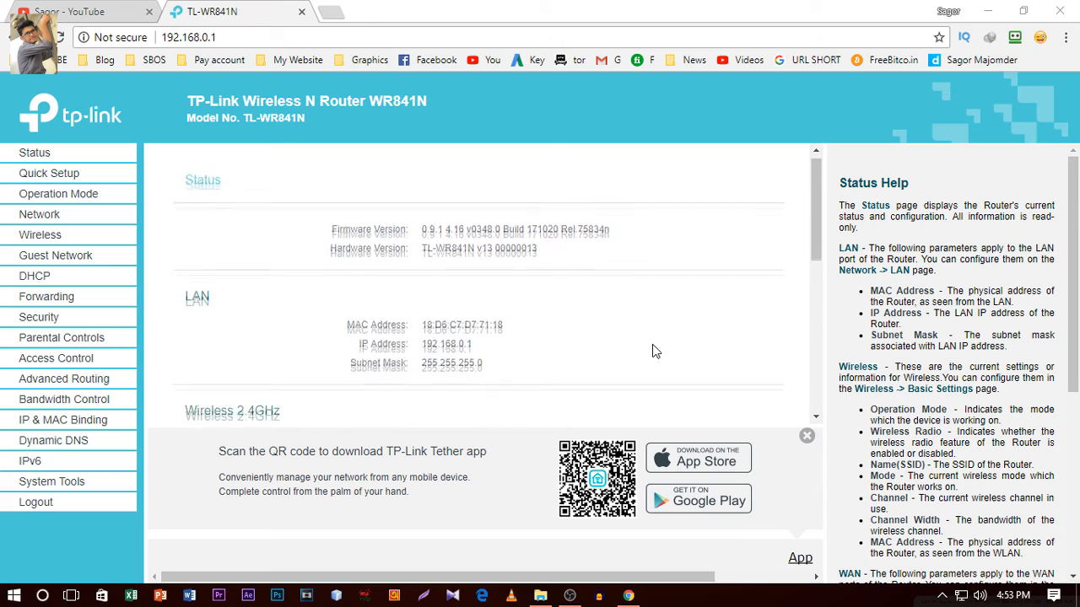